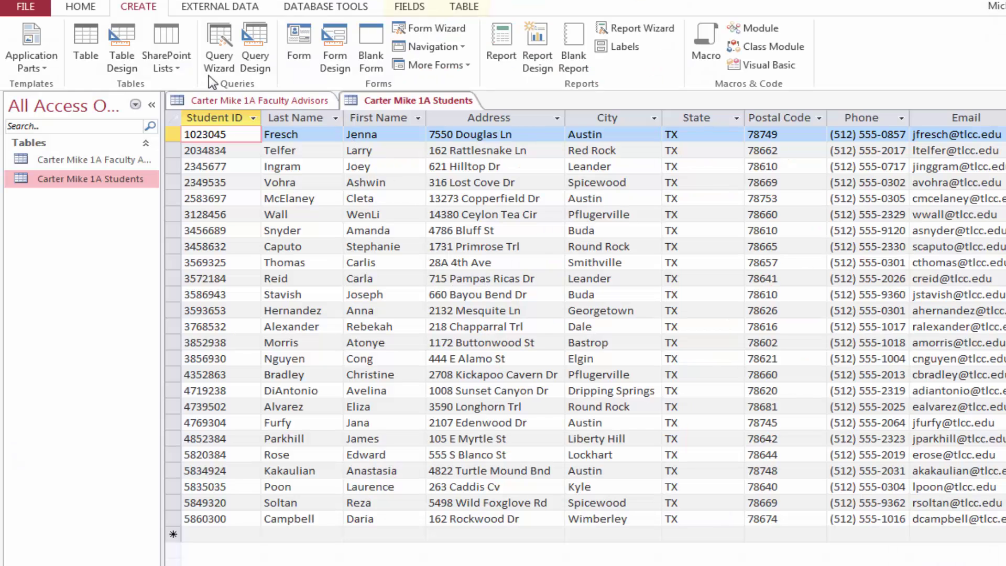
# Build a simple Students query with Last Name, First Name, Email, Phone and Student ID fields
pyautogui.click(217, 62)
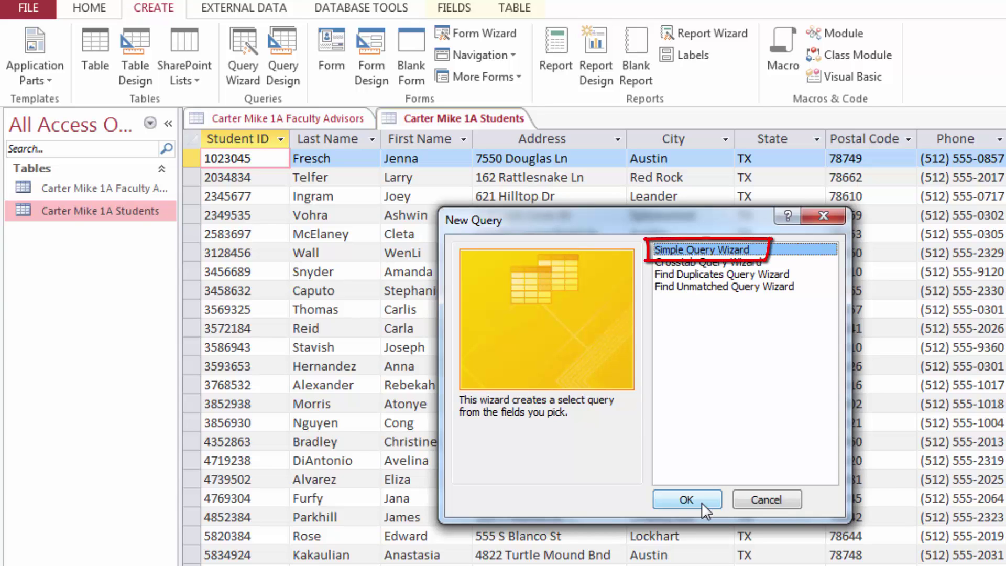
pyautogui.click(702, 502)
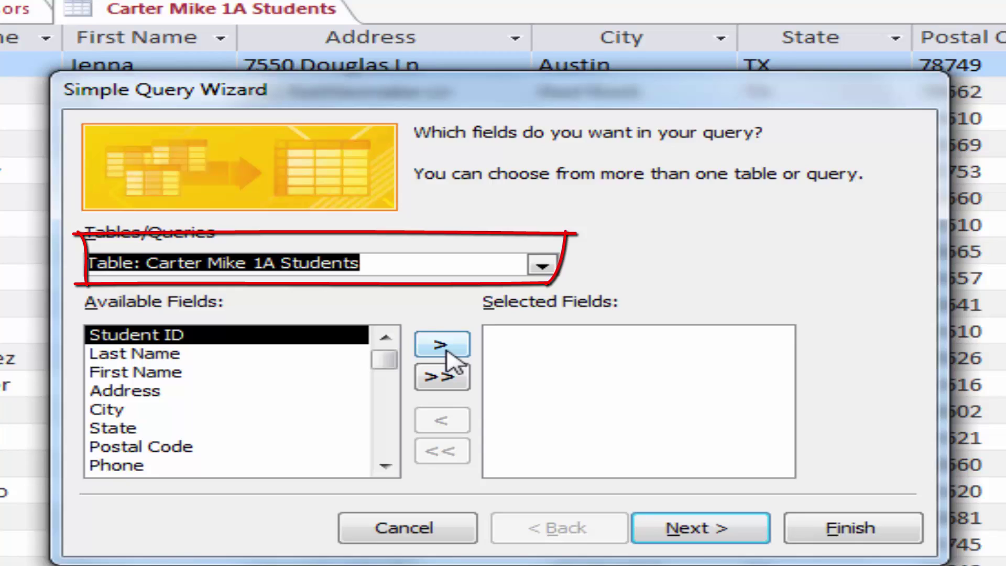
pyautogui.click(183, 354)
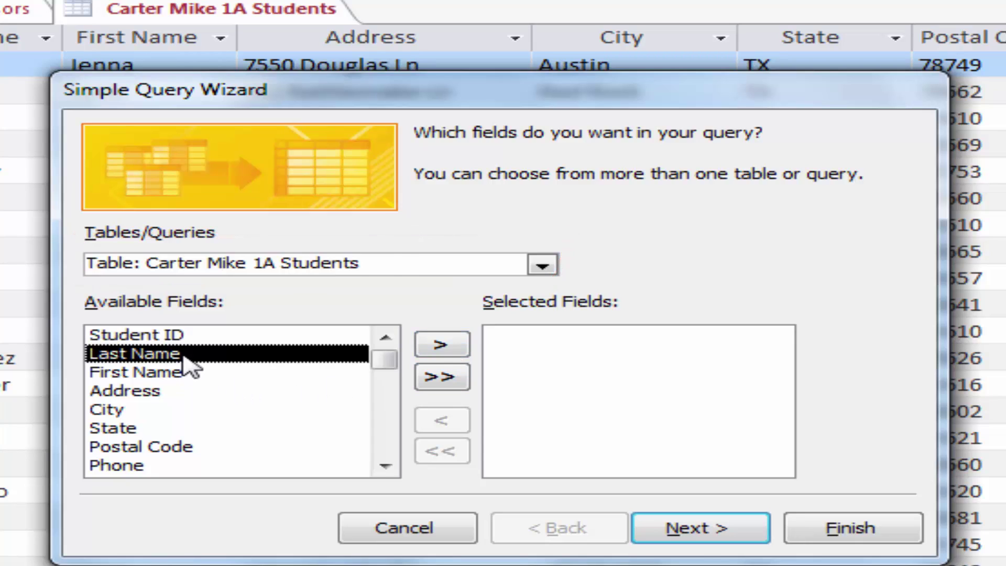
pyautogui.click(429, 346)
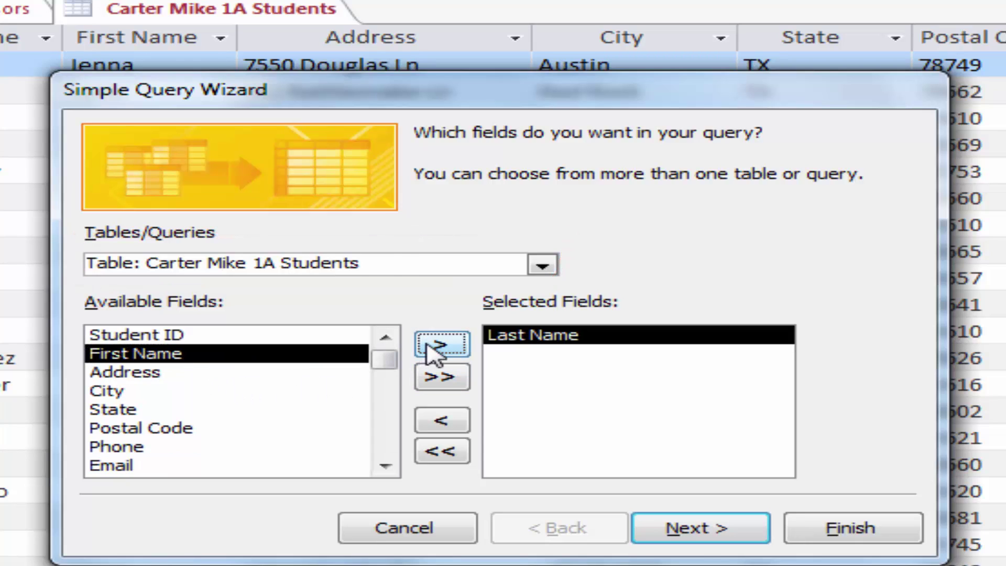
pyautogui.doubleClick(166, 359)
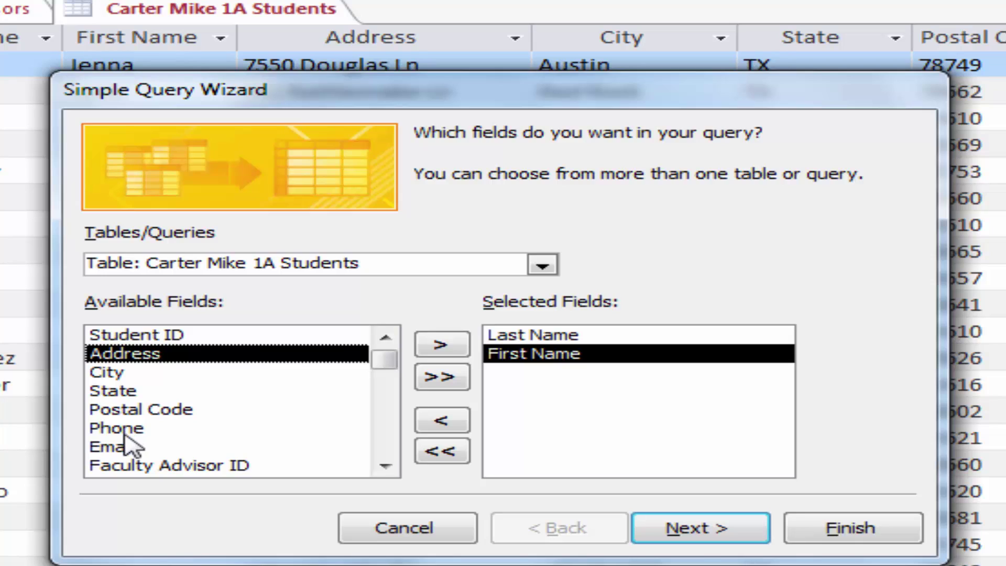
pyautogui.click(111, 448)
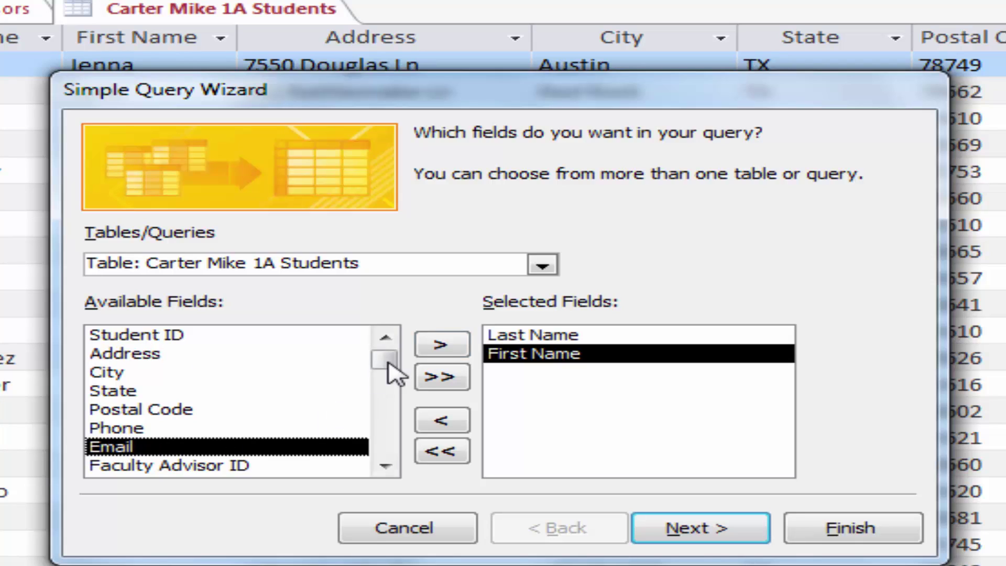
pyautogui.click(441, 346)
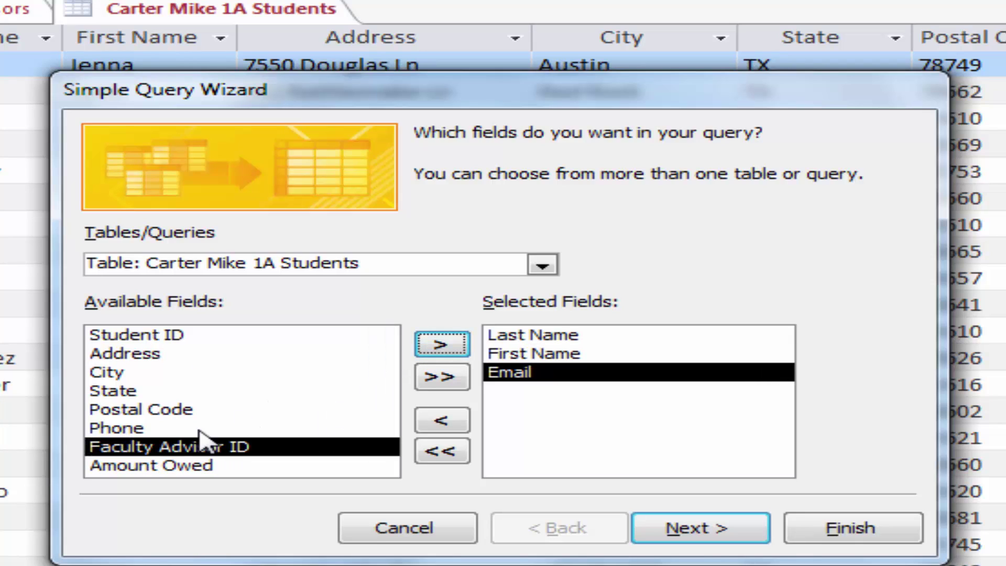
pyautogui.doubleClick(137, 429)
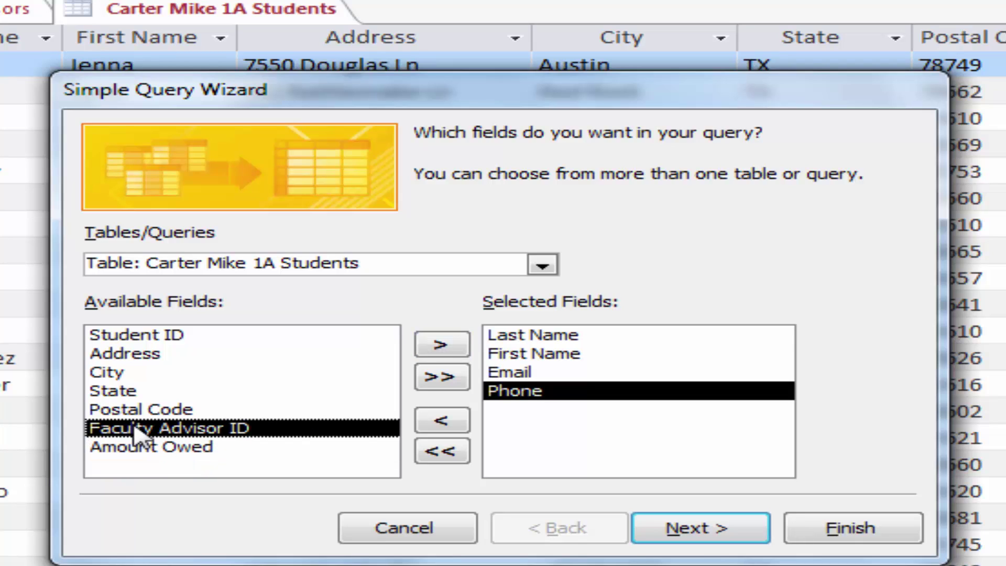
pyautogui.doubleClick(157, 337)
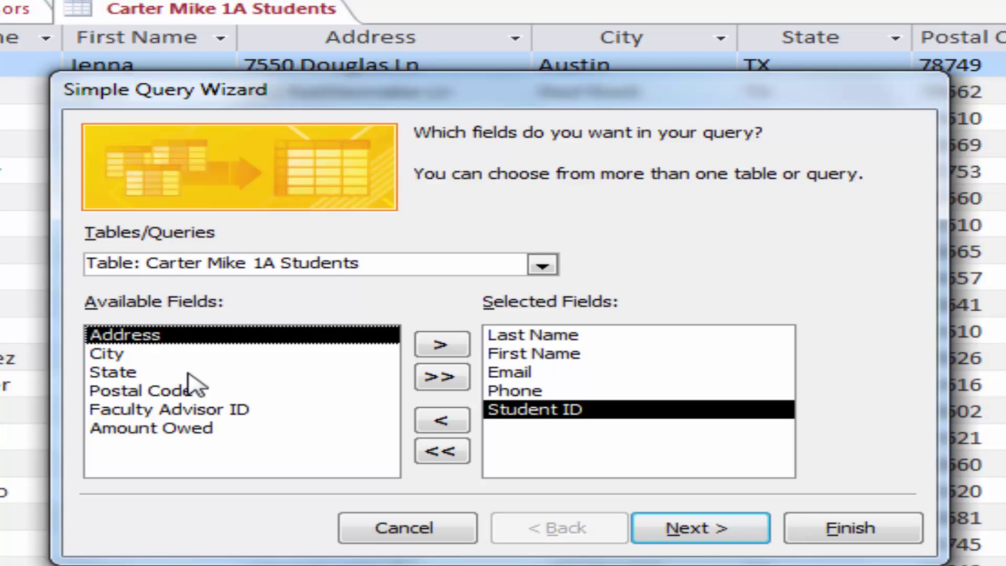
pyautogui.click(692, 541)
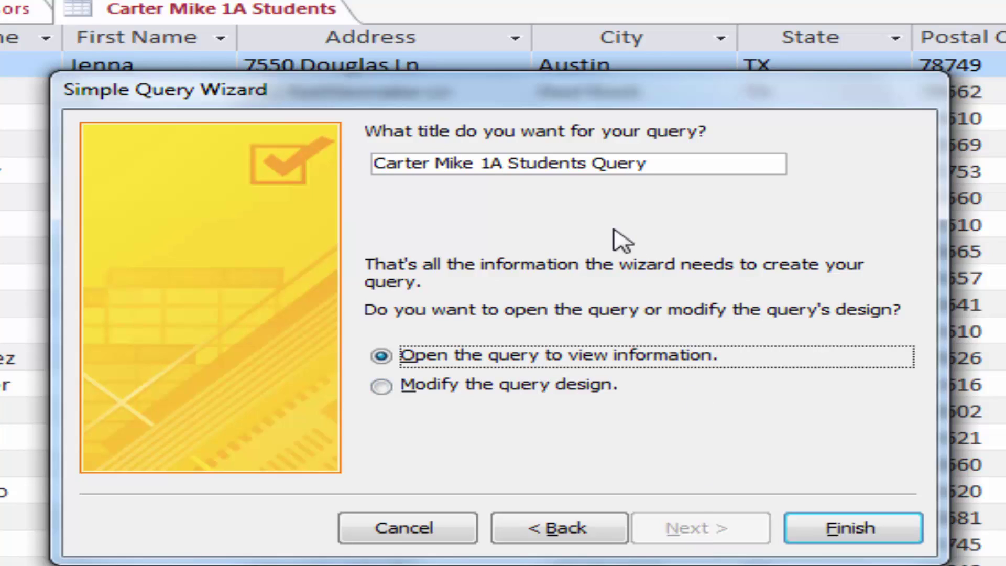
# Insert 'All' into the query title to name it the All Students Query and open its results
pyautogui.click(507, 163)
pyautogui.write('All')
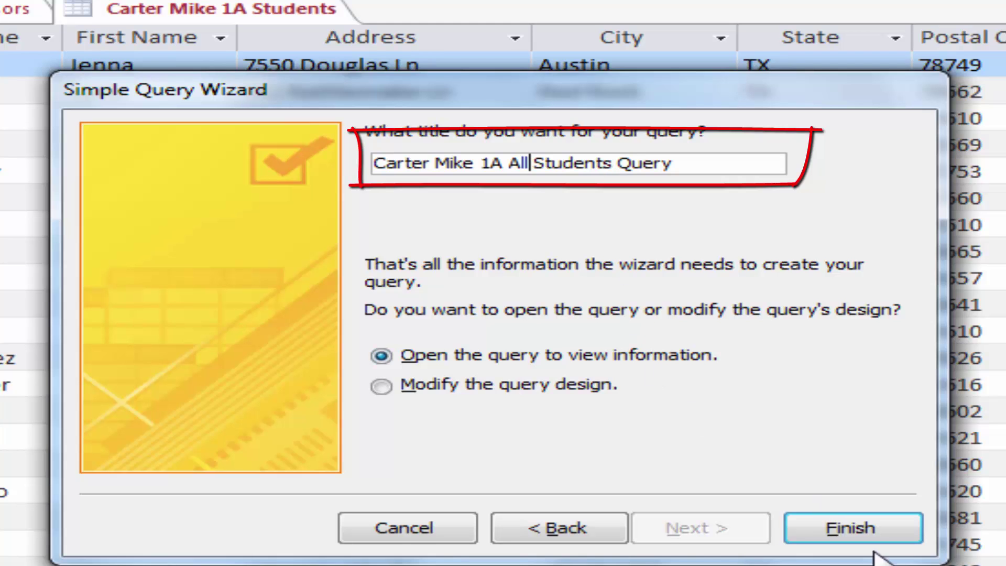
pyautogui.click(880, 533)
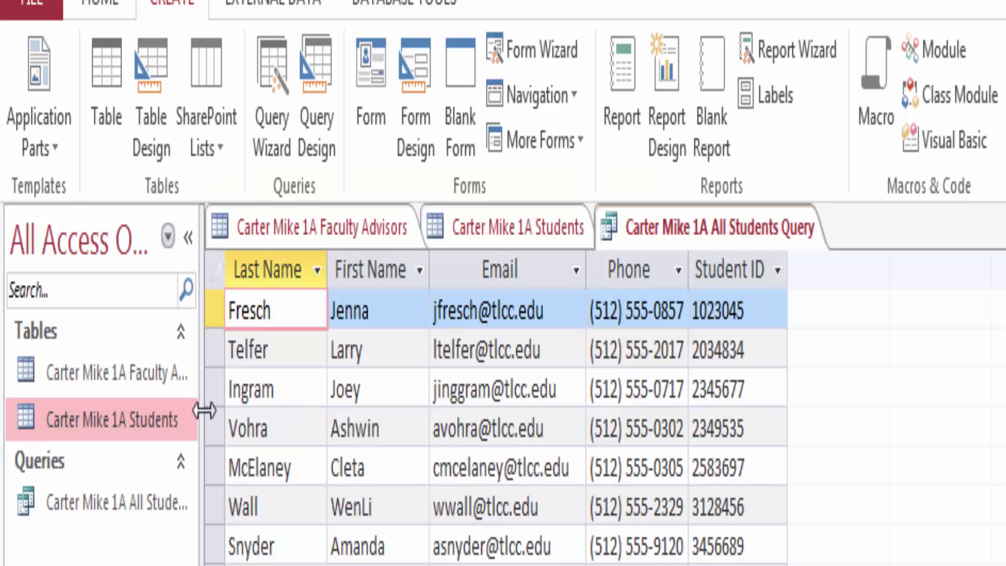
# Widen the Navigation Pane so full object names show, then open the Students table
pyautogui.moveTo(215, 408); pyautogui.dragTo(226, 405)
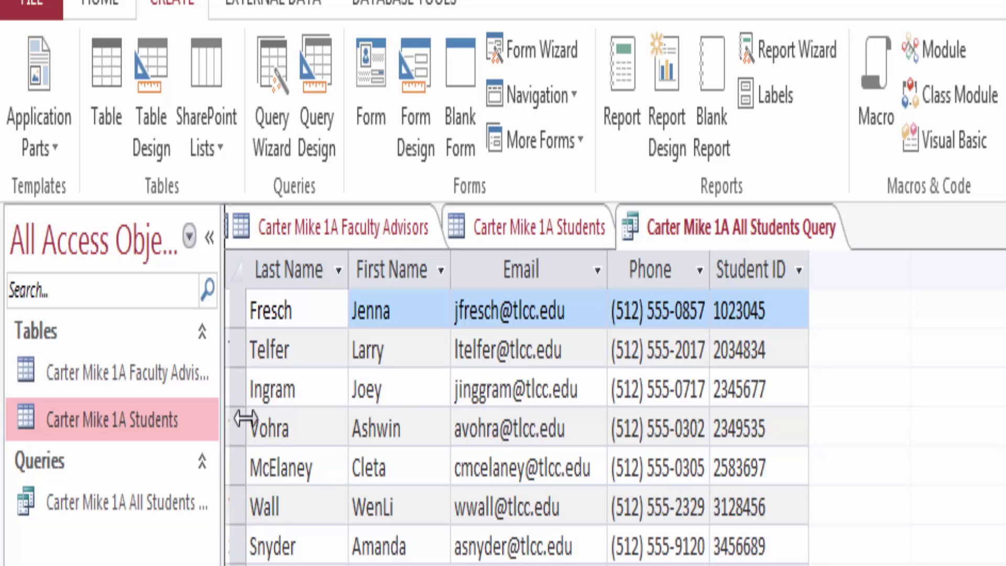
pyautogui.moveTo(269, 425); pyautogui.dragTo(265, 422)
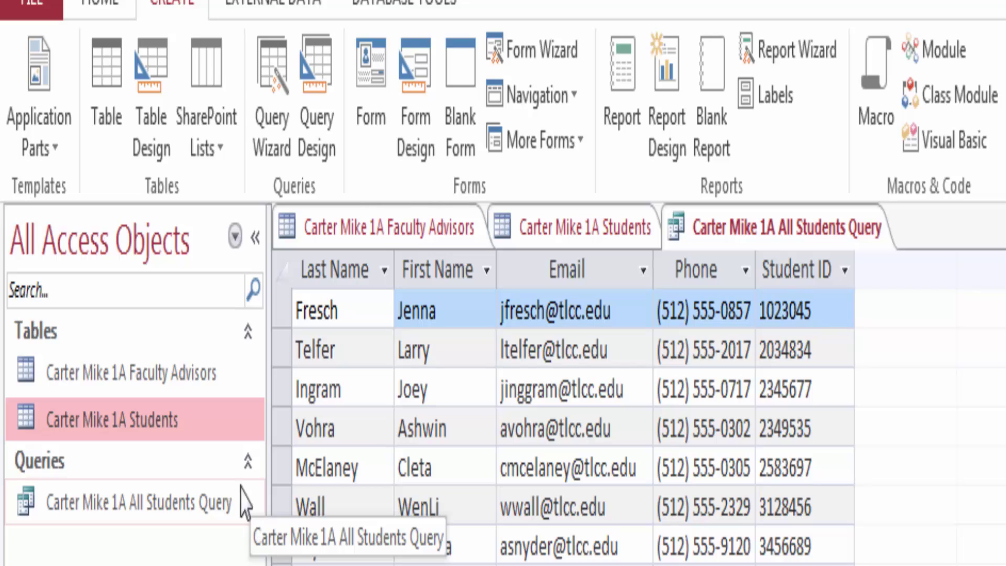
pyautogui.rightClick(190, 434)
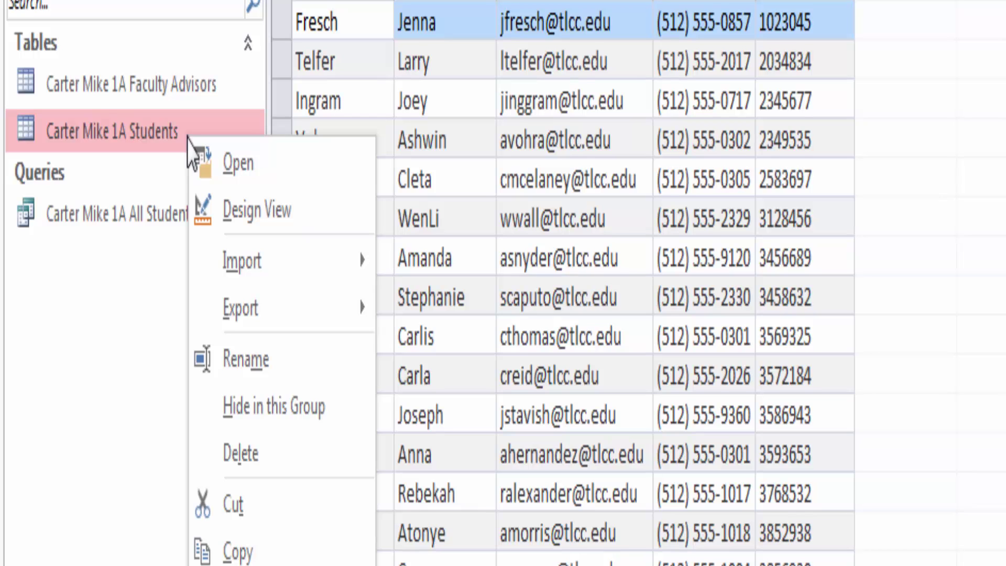
pyautogui.click(248, 166)
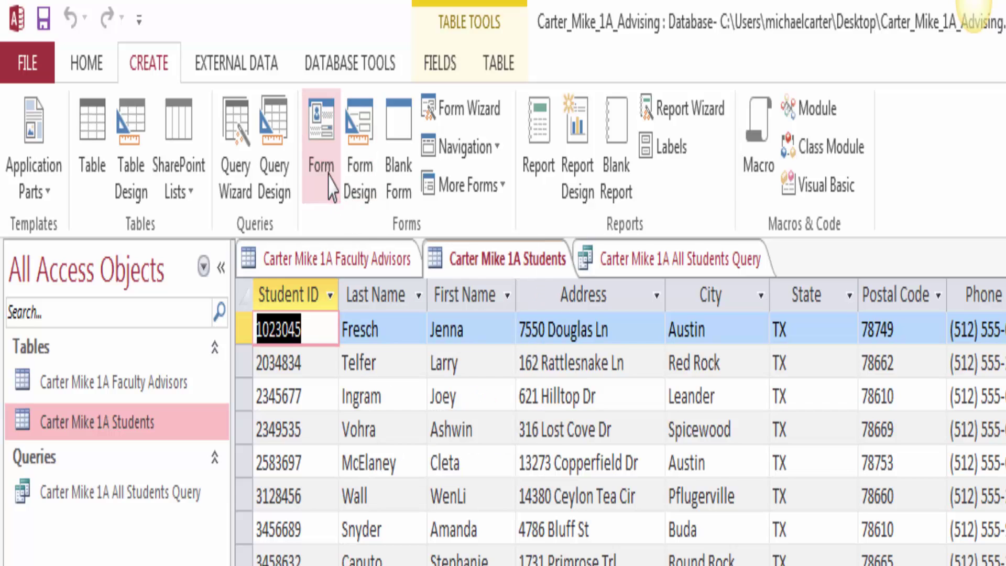
# Create a form from the Students table, view it in Form View and advance two records
pyautogui.click(320, 157)
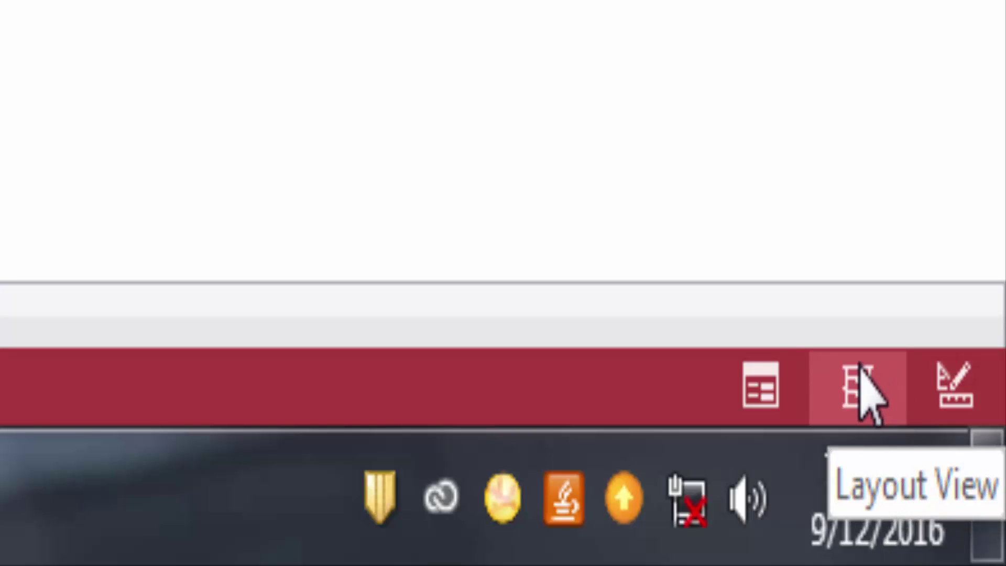
pyautogui.click(762, 367)
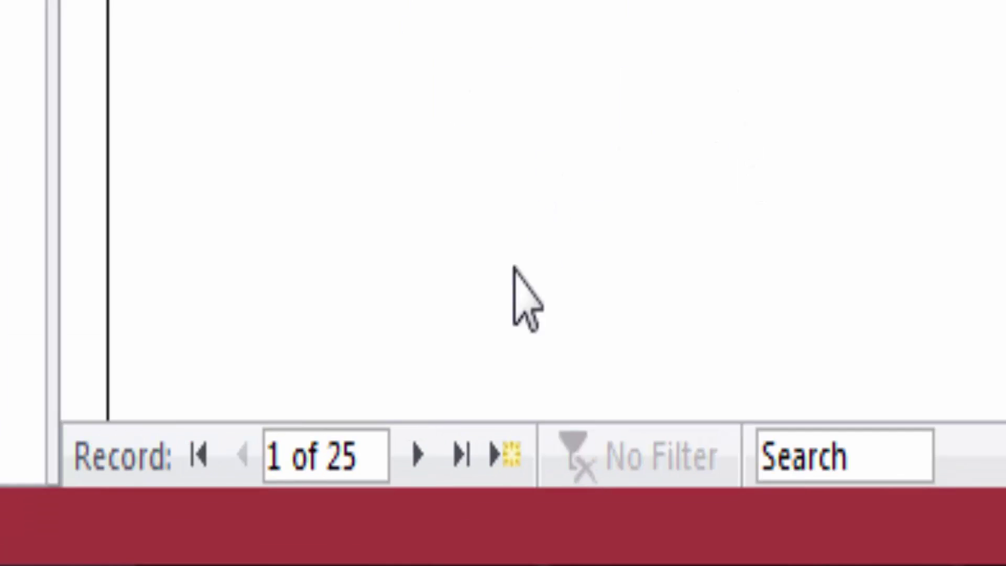
pyautogui.click(407, 452)
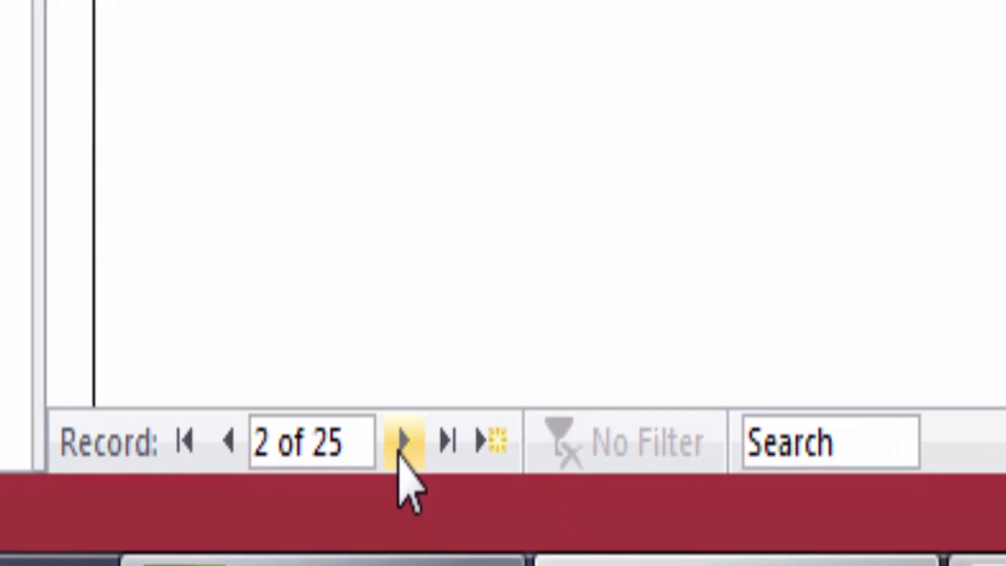
pyautogui.click(399, 450)
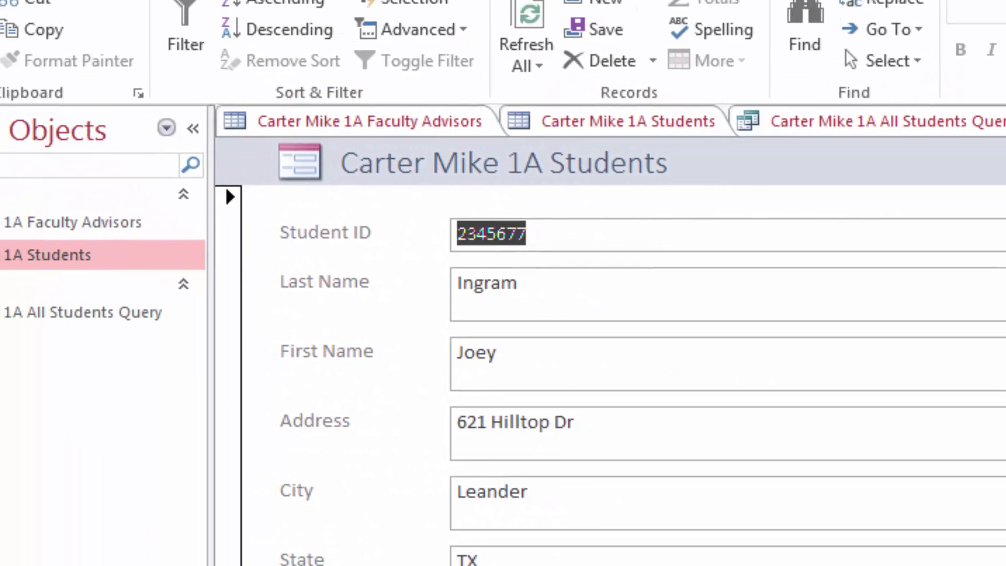
# Save the new form with its suggested name edited to end in 'Student Form'
pyautogui.hotkey('ctrl', 's')
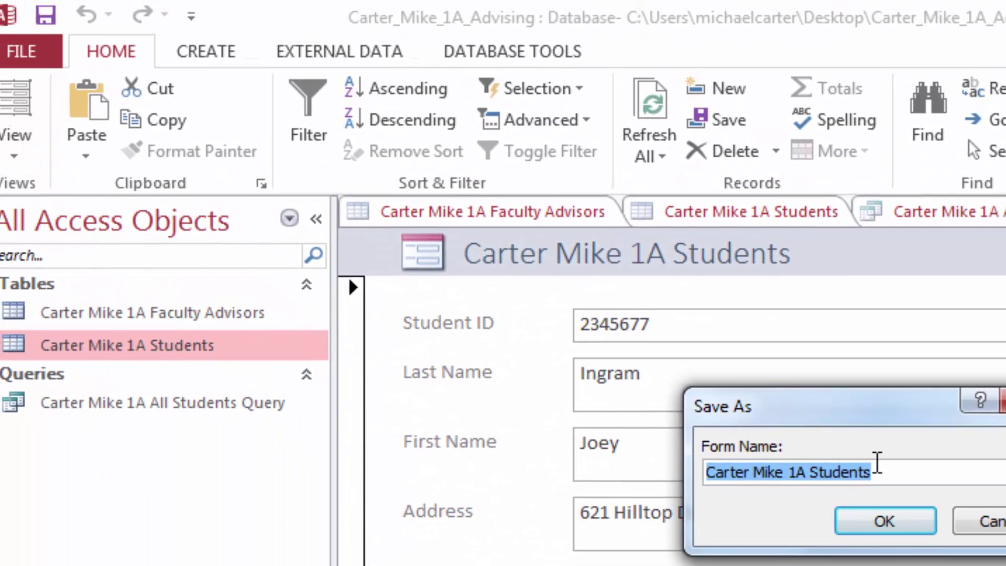
pyautogui.click(908, 478)
pyautogui.write('\\')
pyautogui.press('BackSpace')
pyautogui.press('BackSpace')
pyautogui.write('F')
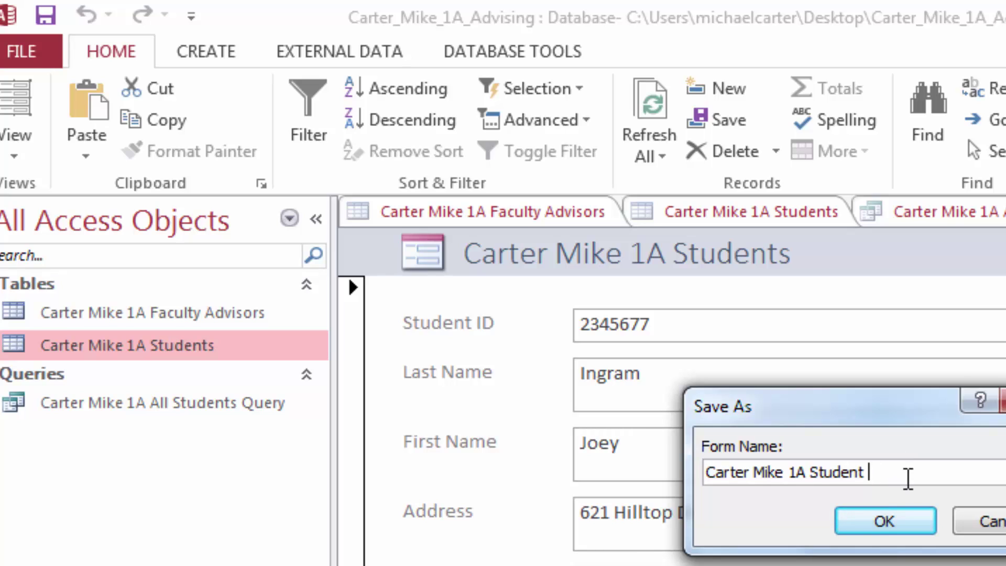
pyautogui.write('orm')
pyautogui.click(882, 517)
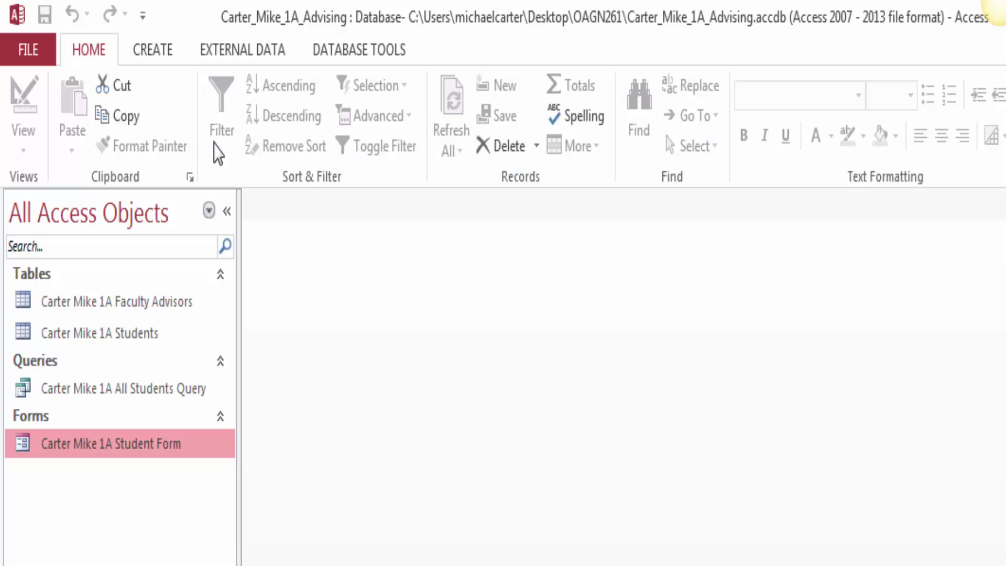
# Open the Faculty Advisors table and generate a report from it
pyautogui.click(160, 55)
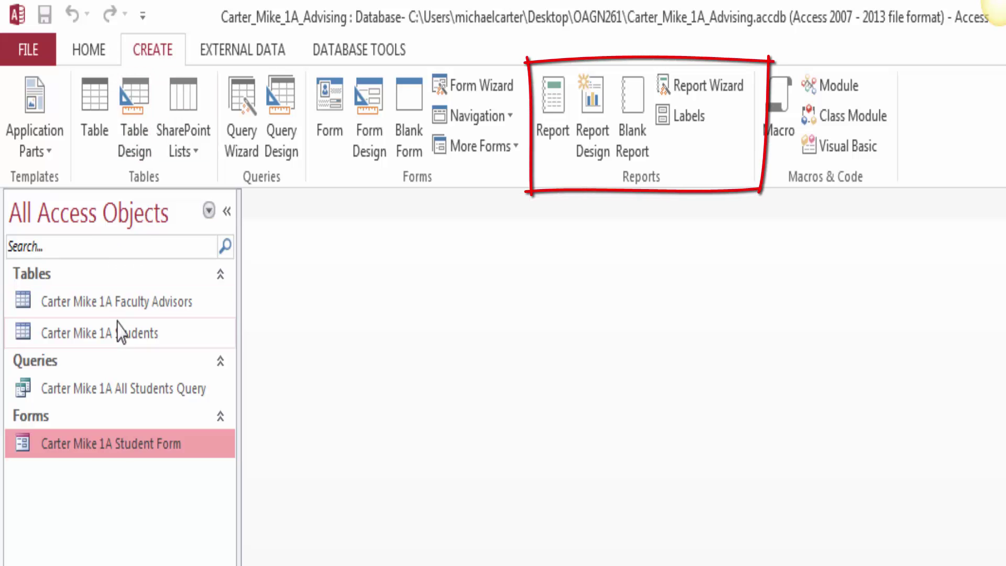
pyautogui.click(119, 304)
pyautogui.doubleClick(118, 303)
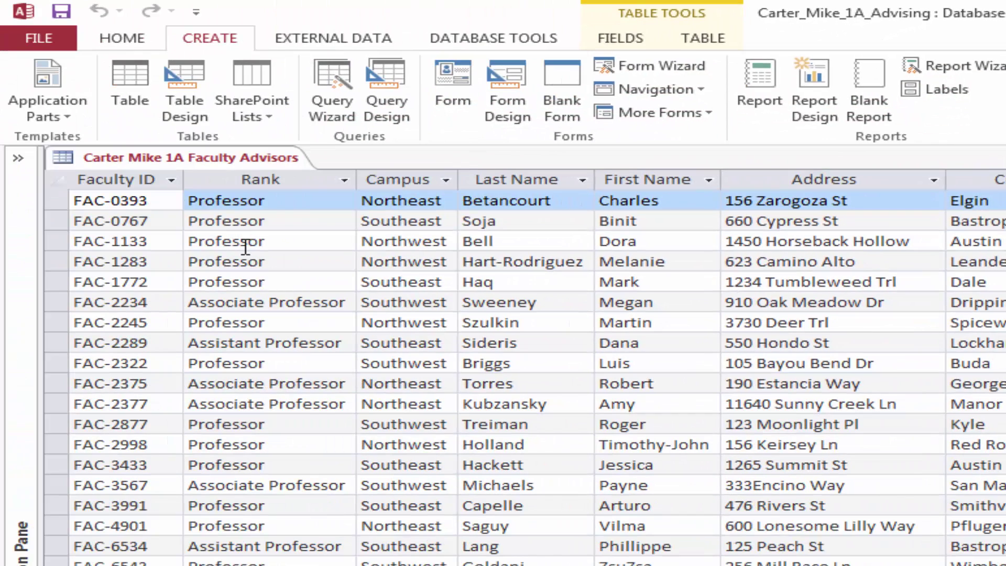
pyautogui.click(760, 83)
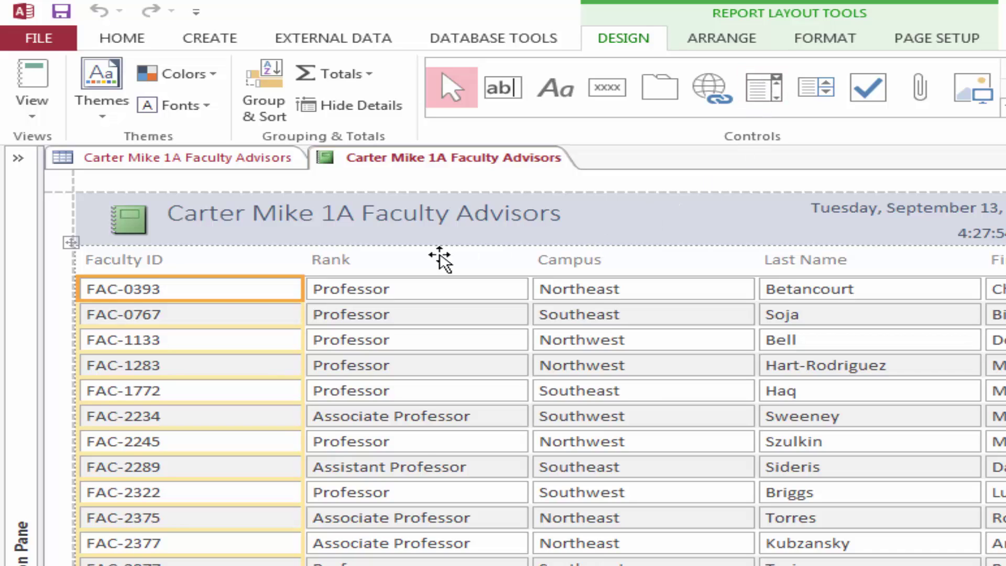
# Select the Faculty ID heading in the report and bring up the Arrange options
pyautogui.click(161, 260)
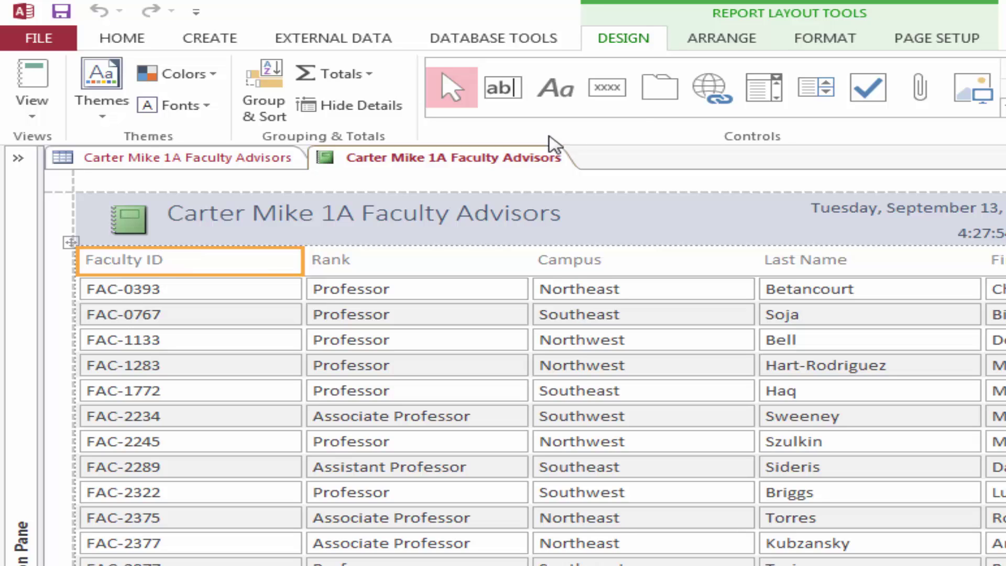
pyautogui.click(755, 37)
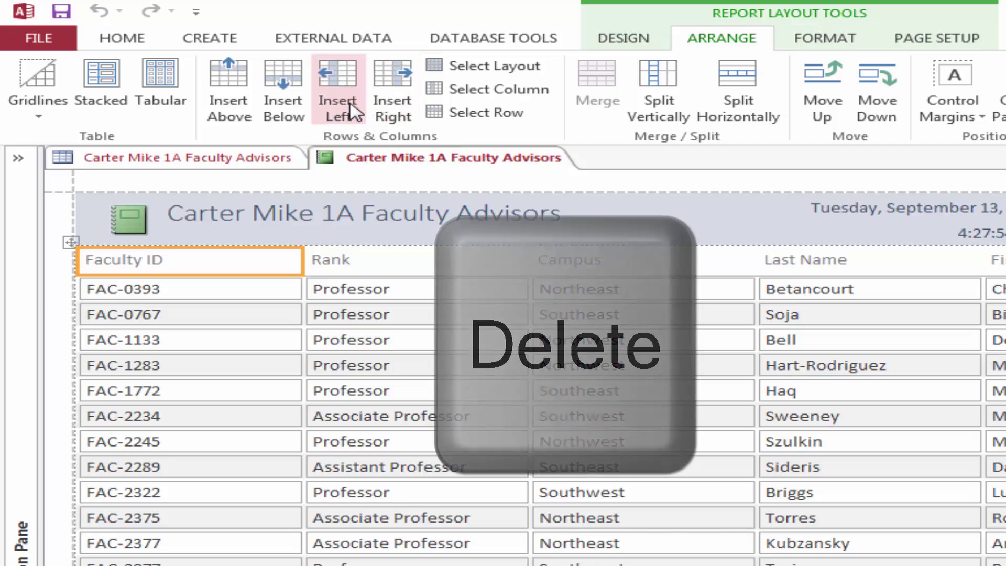
# Delete the Faculty ID column, then select the Address heading and review the remaining columns
pyautogui.click(474, 90)
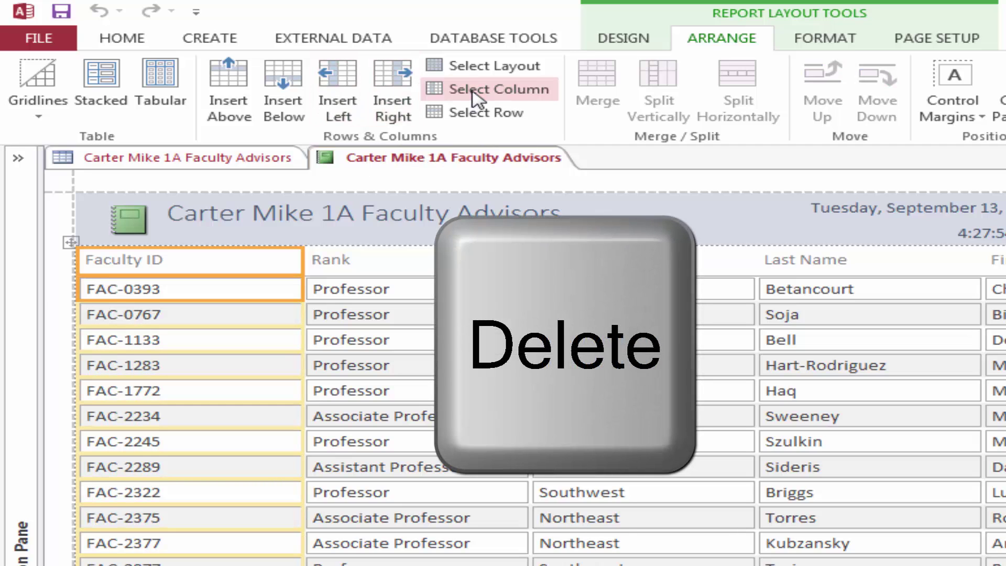
pyautogui.press('Delete')
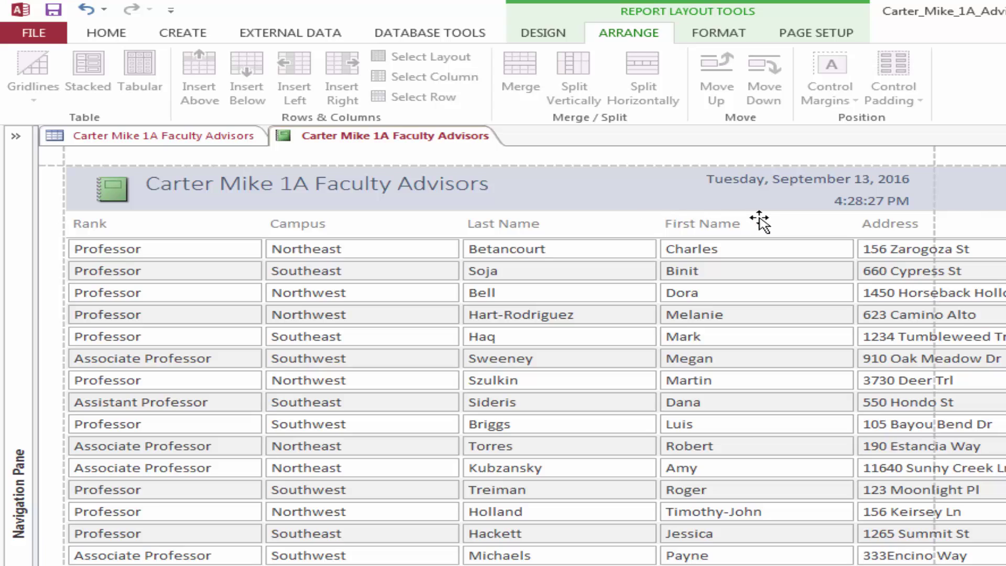
pyautogui.click(886, 231)
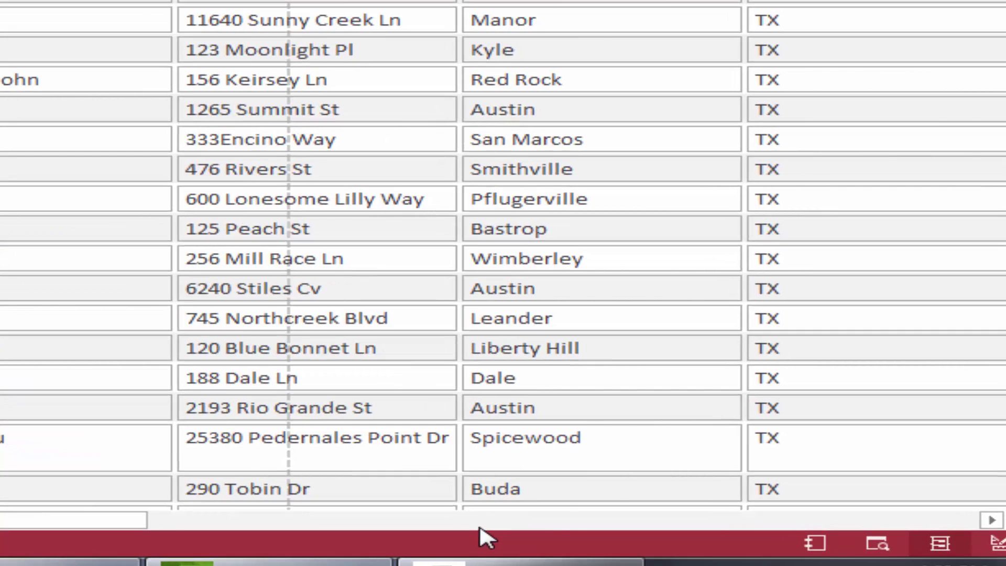
pyautogui.scroll(-2, 503, 255)
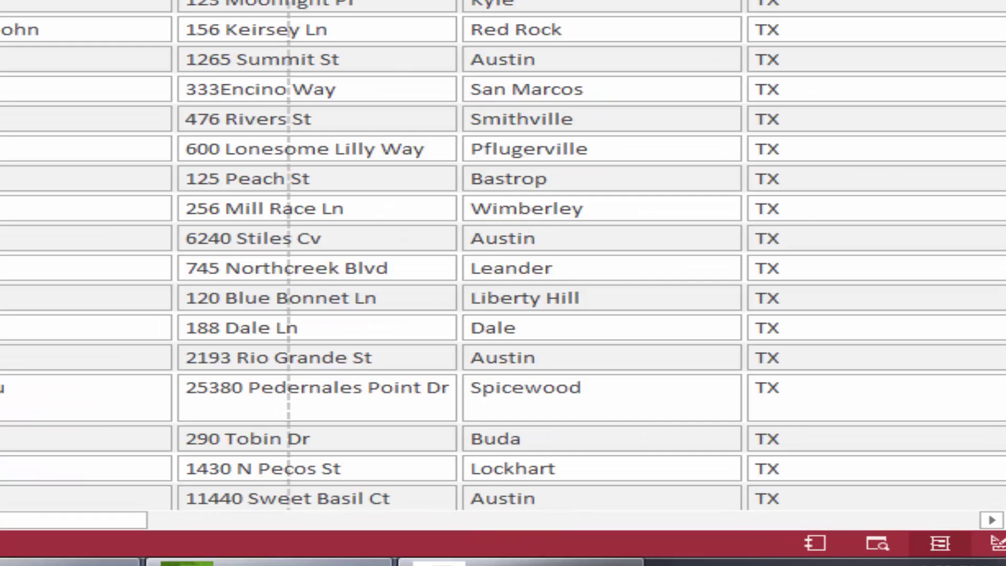
pyautogui.scroll(-1, 503, 245)
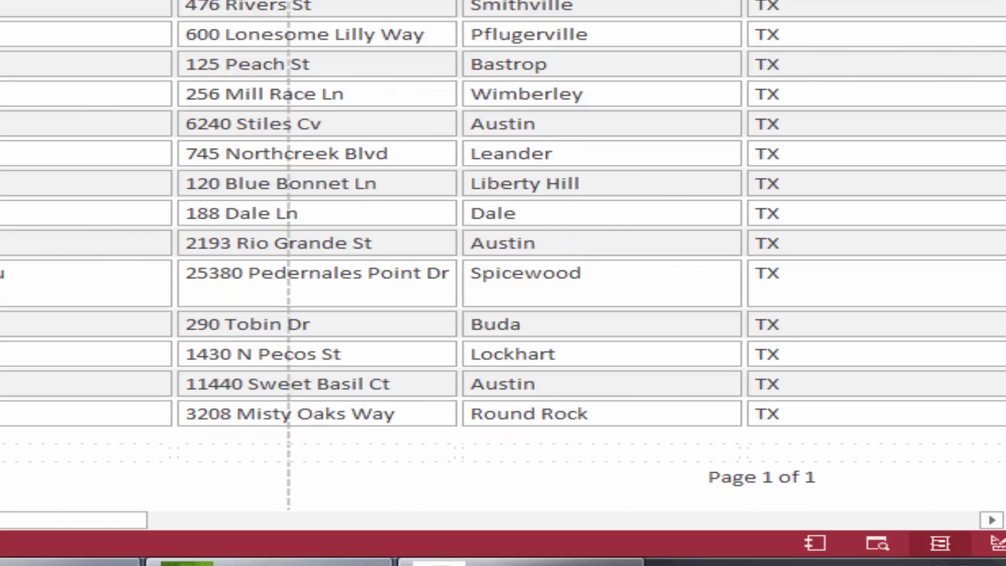
pyautogui.scroll(3, 925, 23)
pyautogui.moveTo(102, 524); pyautogui.dragTo(677, 529)
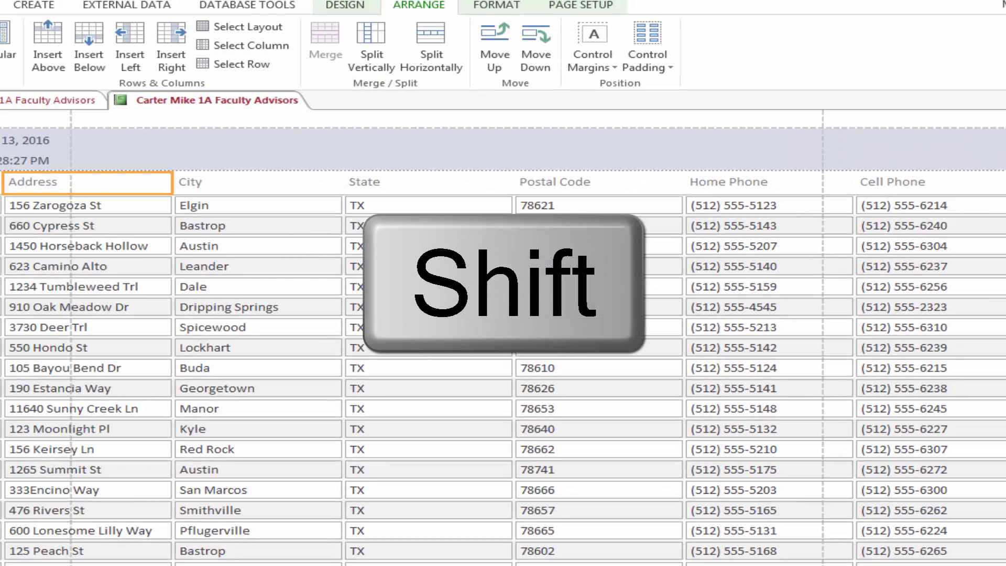
# Delete the Address through Cell Phone columns from the report
pyautogui.keyDown('shift'); pyautogui.click(906, 184); pyautogui.keyUp('shift')
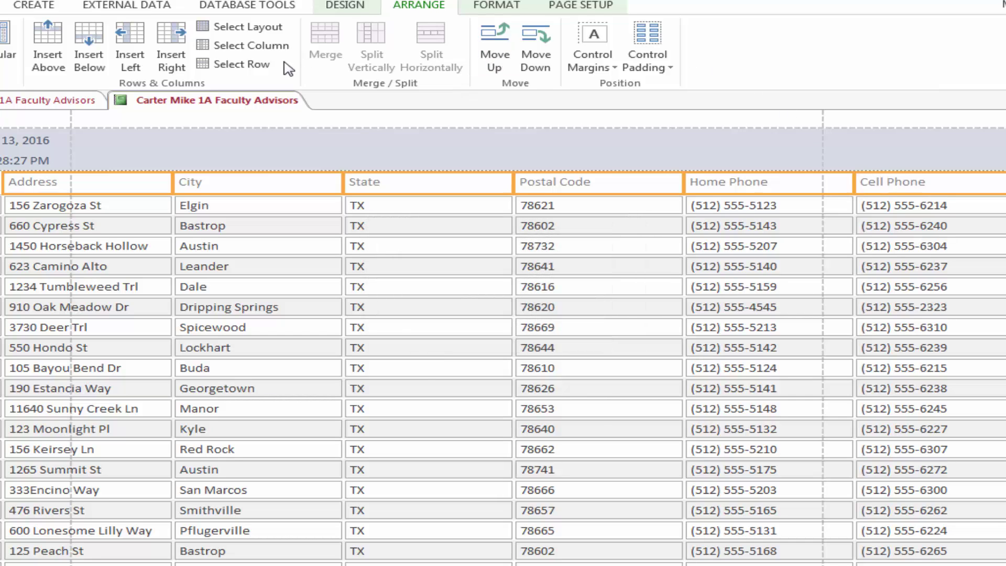
pyautogui.click(262, 51)
pyautogui.press('Delete')
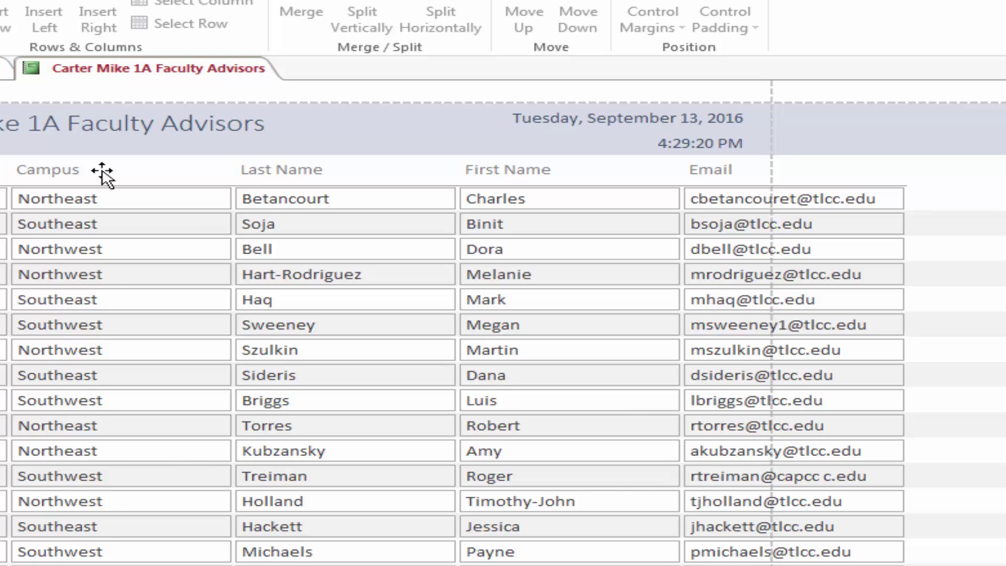
# Select the Campus, Last Name and First Name columns together
pyautogui.click(67, 171)
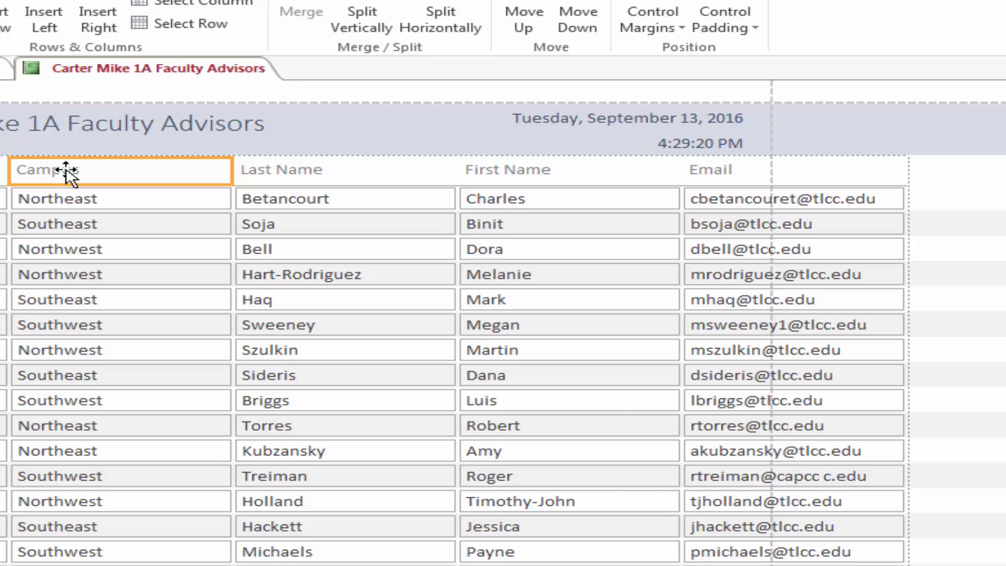
pyautogui.keyDown('shift'); pyautogui.click(511, 171); pyautogui.keyUp('shift')
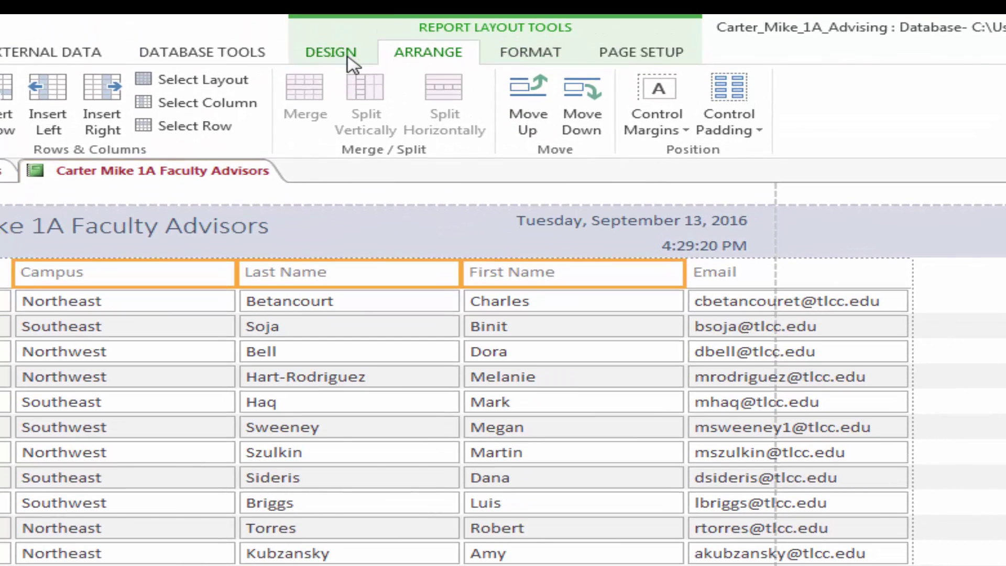
pyautogui.click(347, 55)
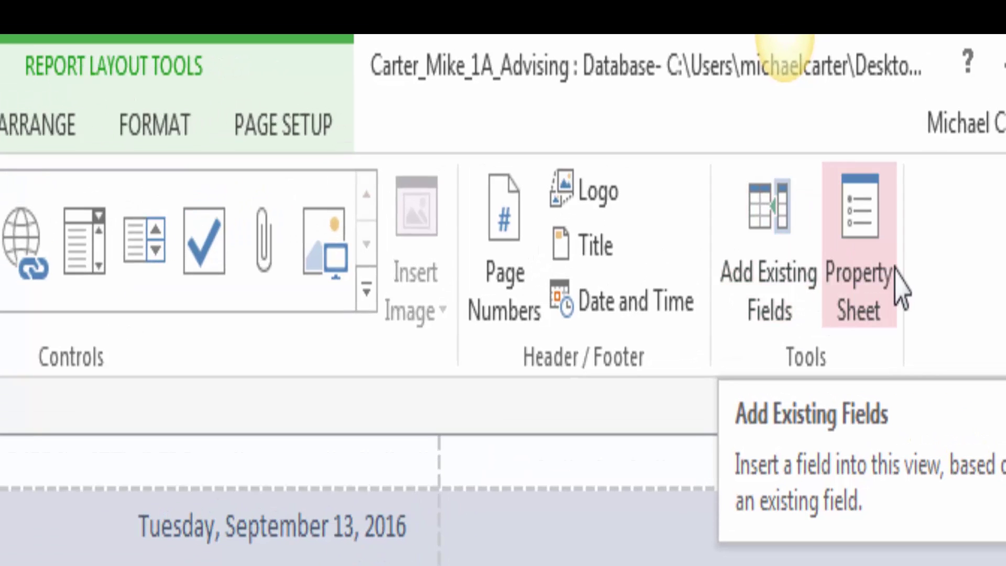
# Set the selected columns' Width to 1.5 inches in the Property Sheet
pyautogui.click(872, 280)
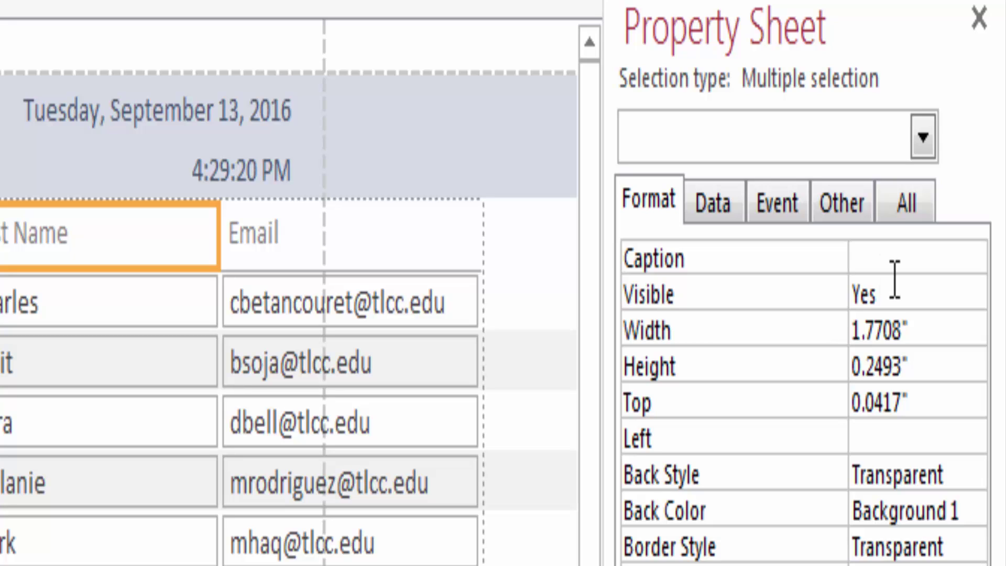
pyautogui.click(914, 325)
pyautogui.press('BackSpace')
pyautogui.press('BackSpace')
pyautogui.press('BackSpace')
pyautogui.press('BackSpace')
pyautogui.write('5')
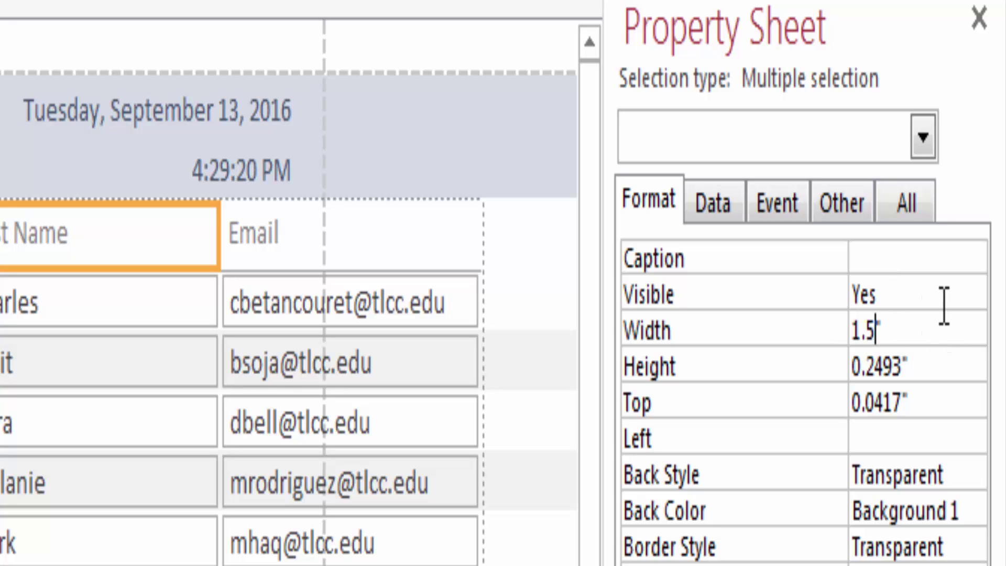